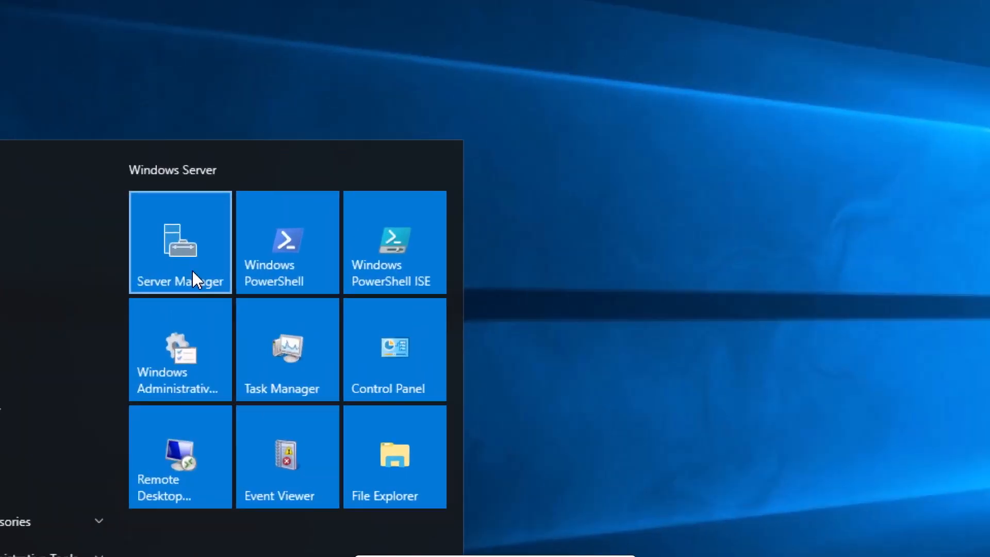
# - Open Server Manager and start the Add Roles and Features wizard
pyautogui.click(168, 283)
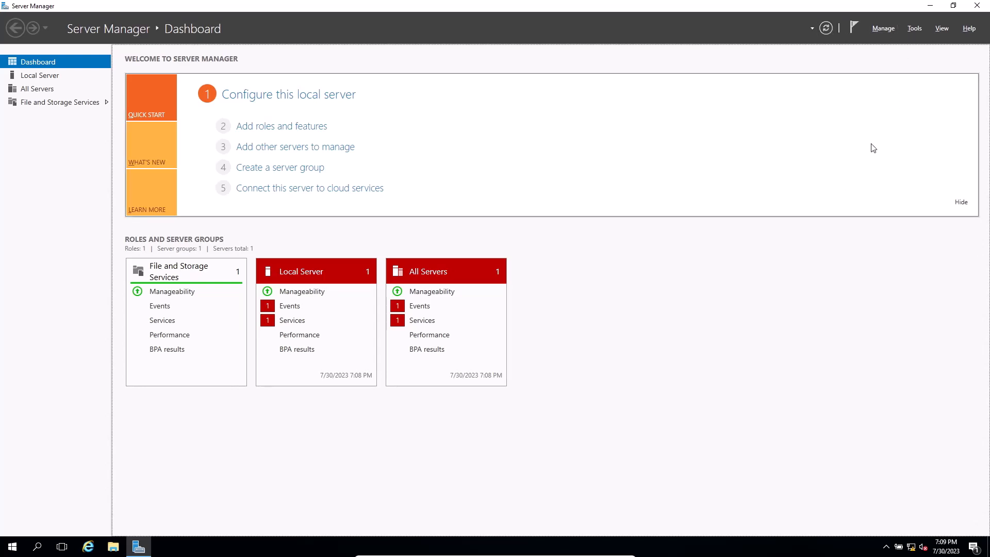
pyautogui.press('super+plus')
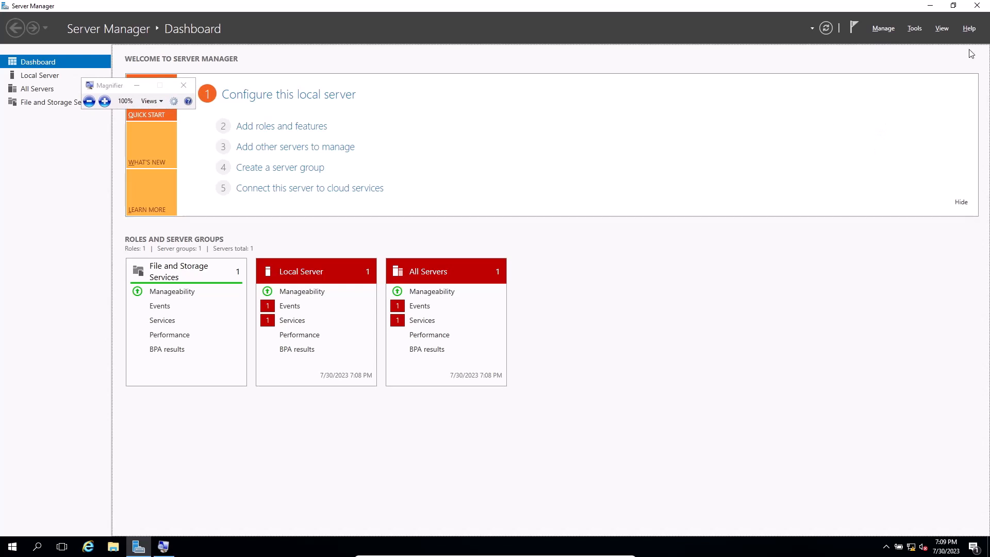
pyautogui.press('super+plus')
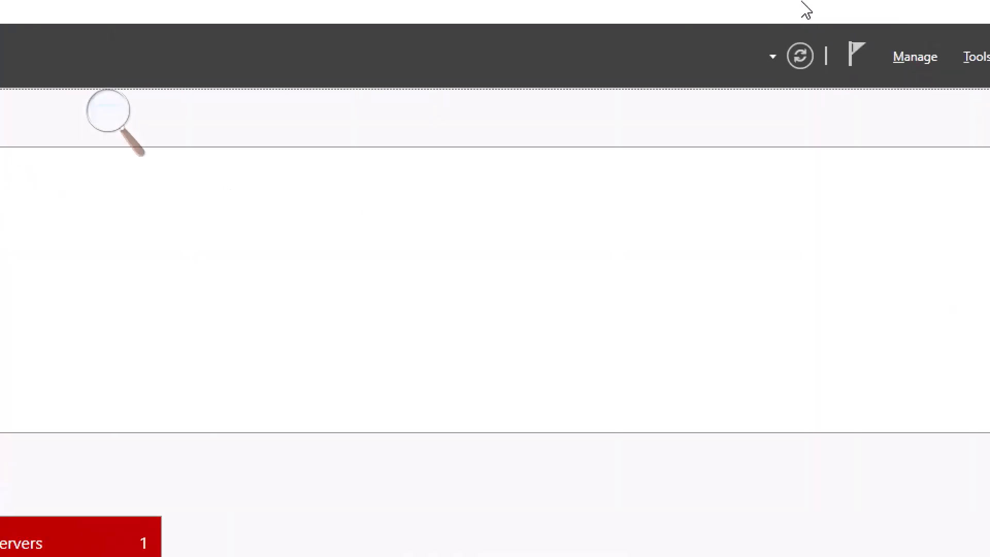
pyautogui.click(933, 56)
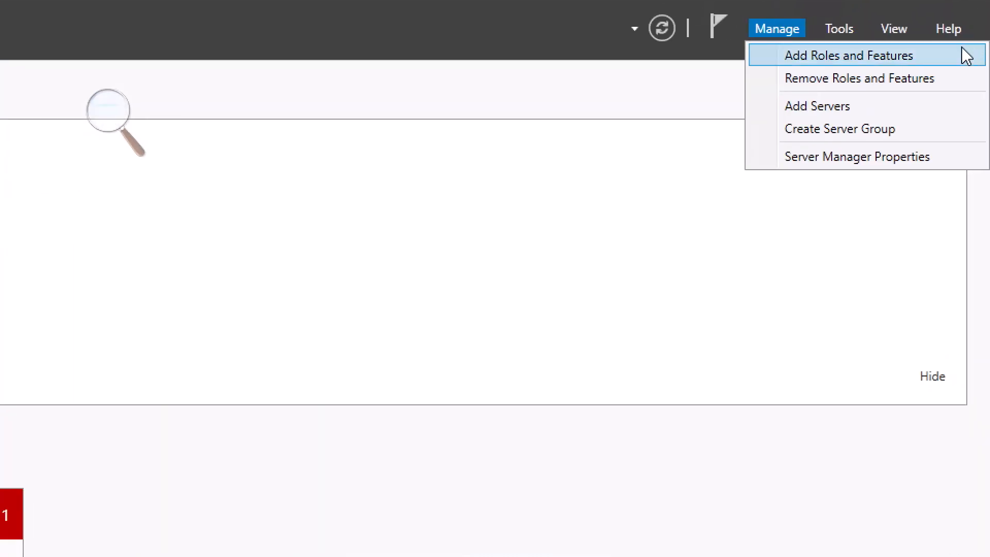
pyautogui.click(938, 61)
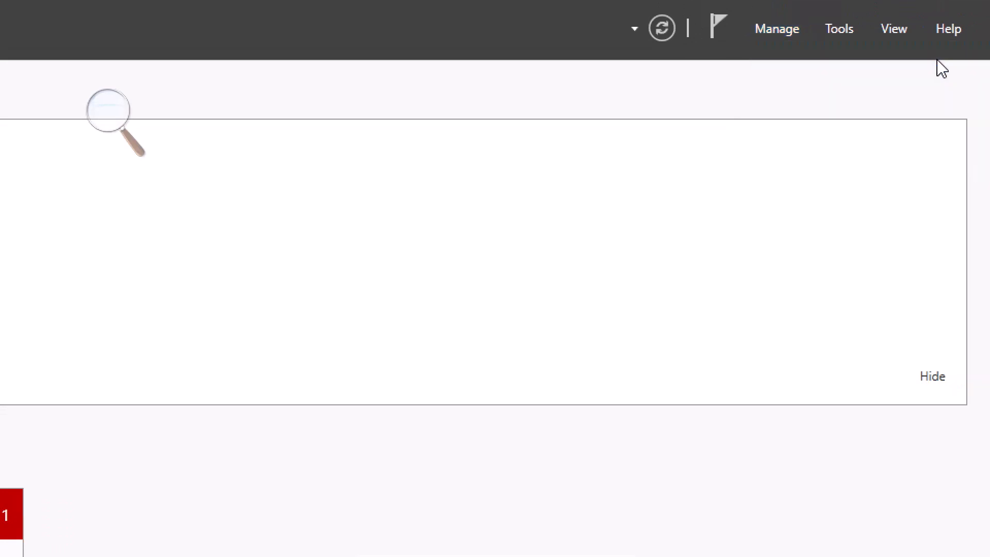
pyautogui.press('super+minus')
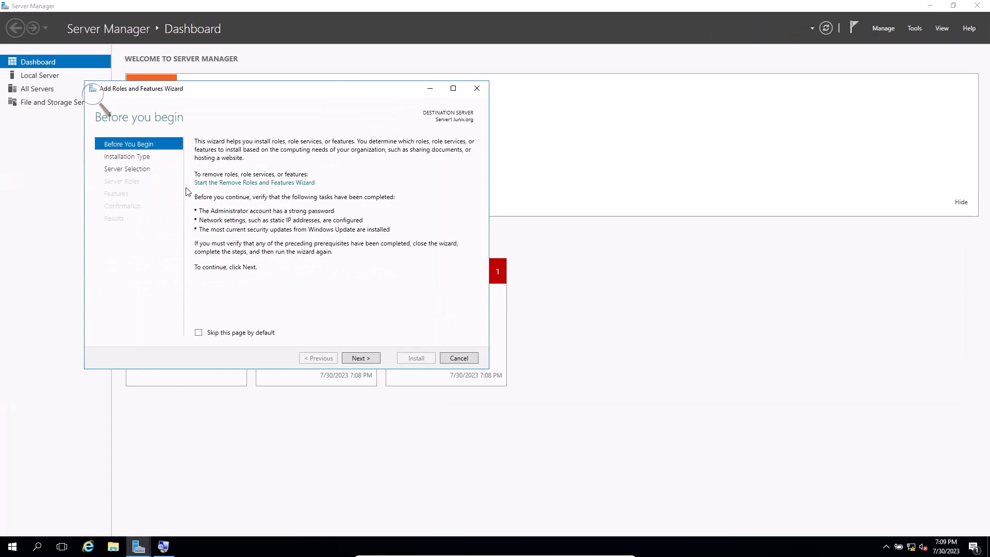
# - Choose a role-based or feature-based installation with Server1.lunix.org from the server pool as the destination
pyautogui.press('super+plus')
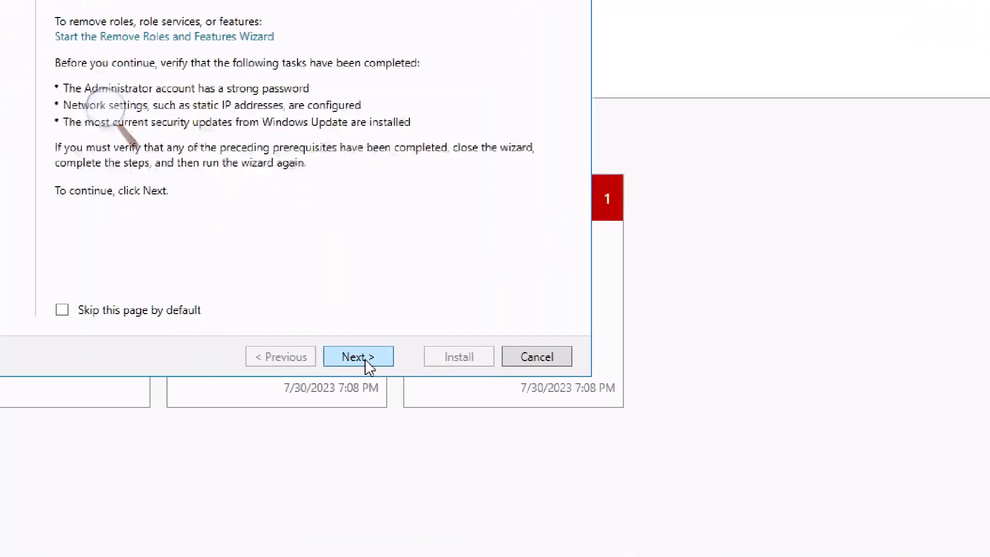
pyautogui.click(366, 362)
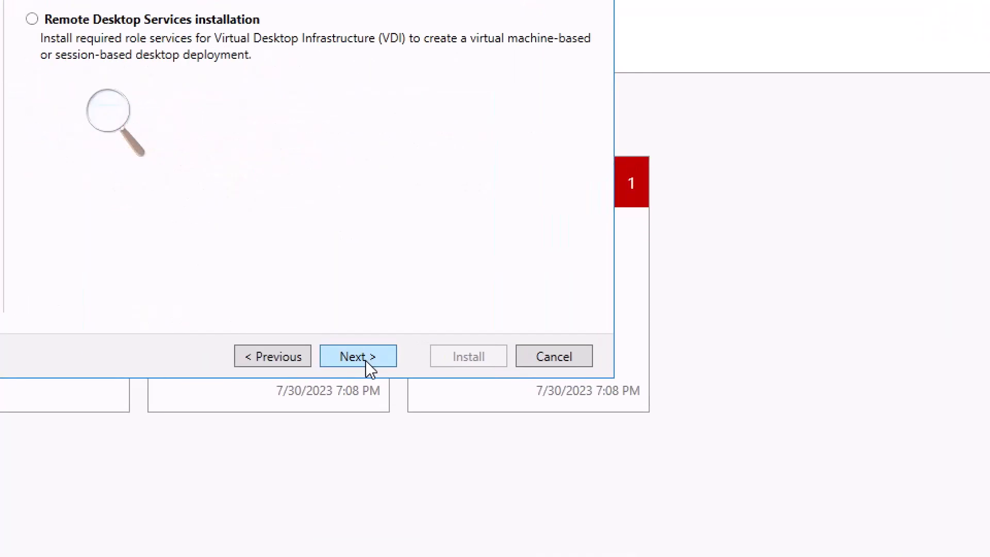
pyautogui.press('super+minus')
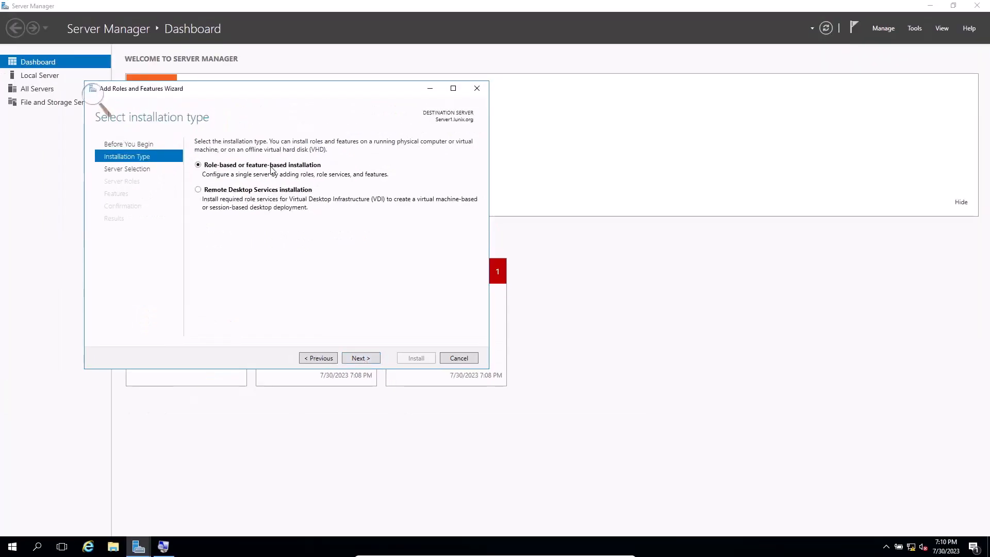
pyautogui.click(367, 362)
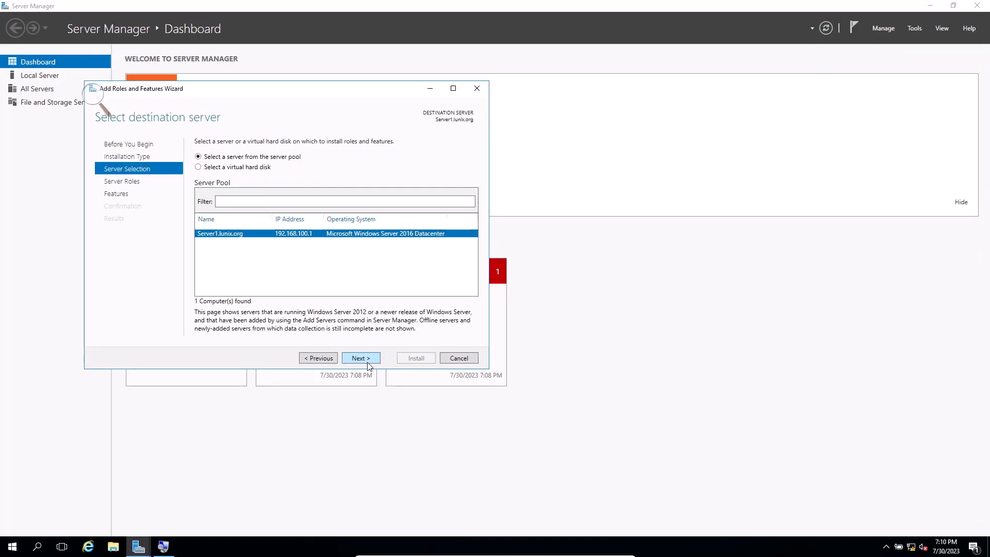
pyautogui.click(368, 363)
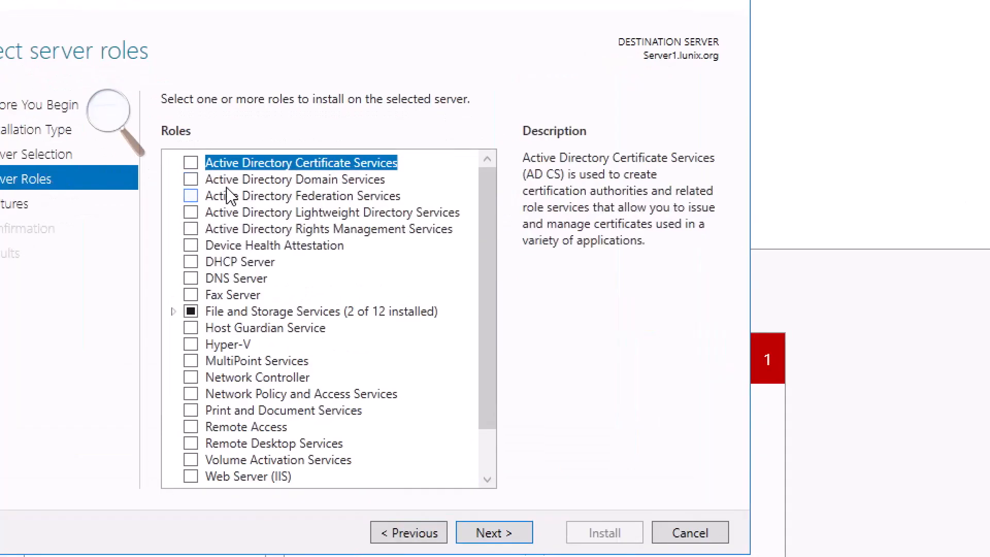
# - Select the Active Directory Domain Services role with its required features and management tools, keeping the default feature selection
pyautogui.click(191, 179)
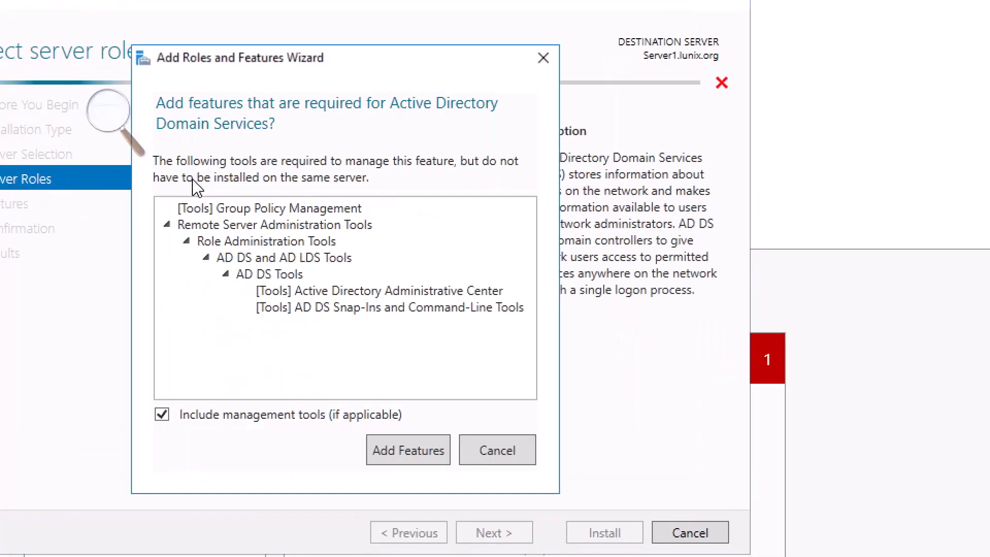
pyautogui.click(422, 461)
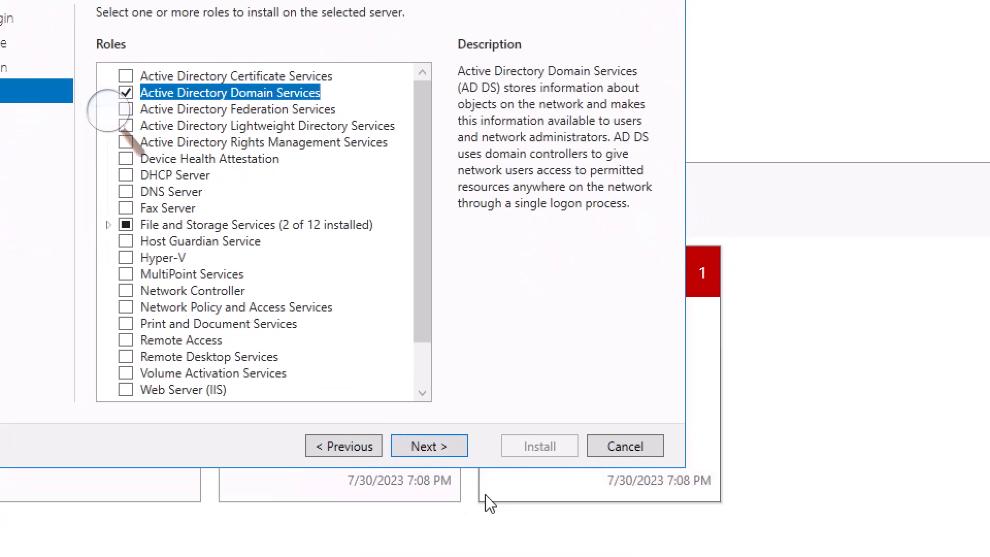
pyautogui.click(444, 456)
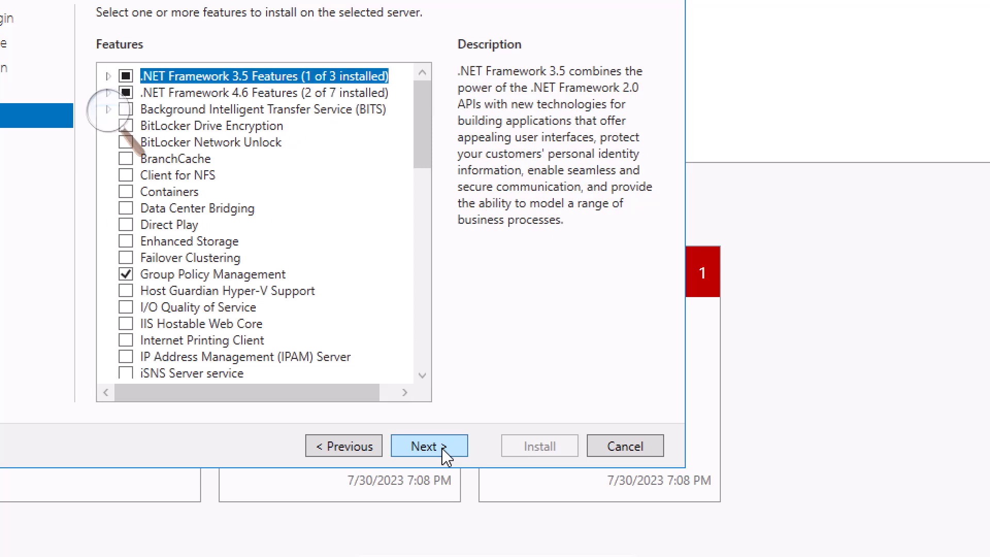
pyautogui.click(445, 457)
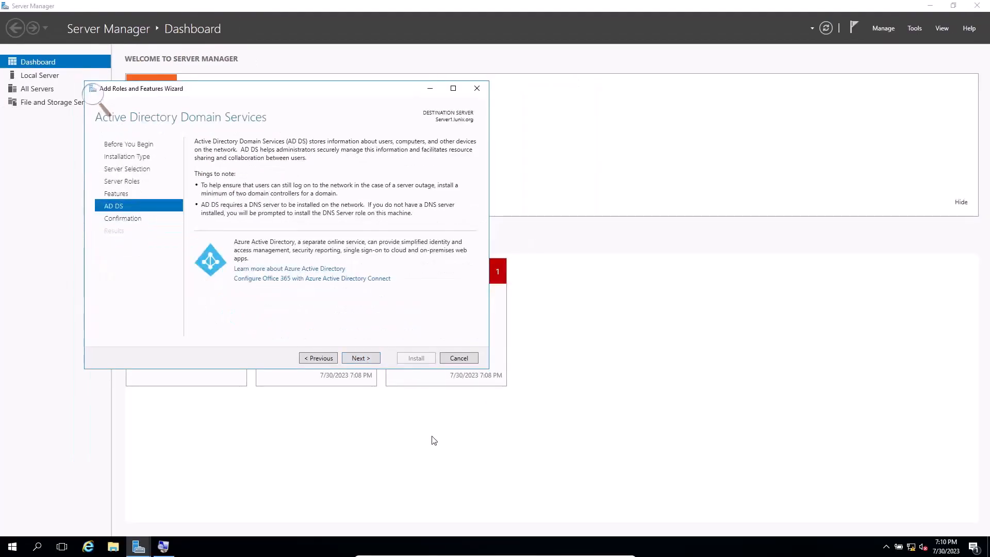
# - Install the Active Directory Domain Services role and close the wizard when the installation finishes
pyautogui.click(369, 364)
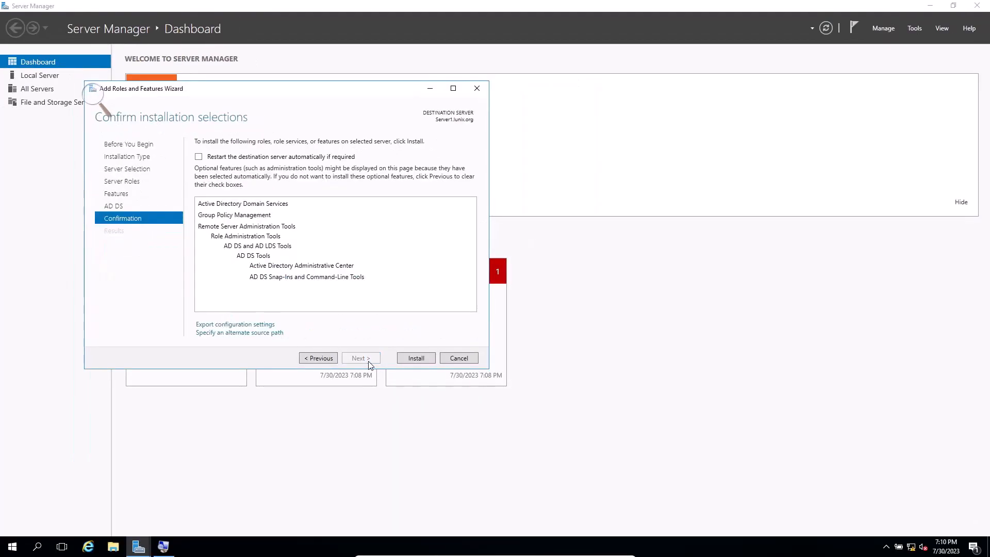
pyautogui.click(418, 359)
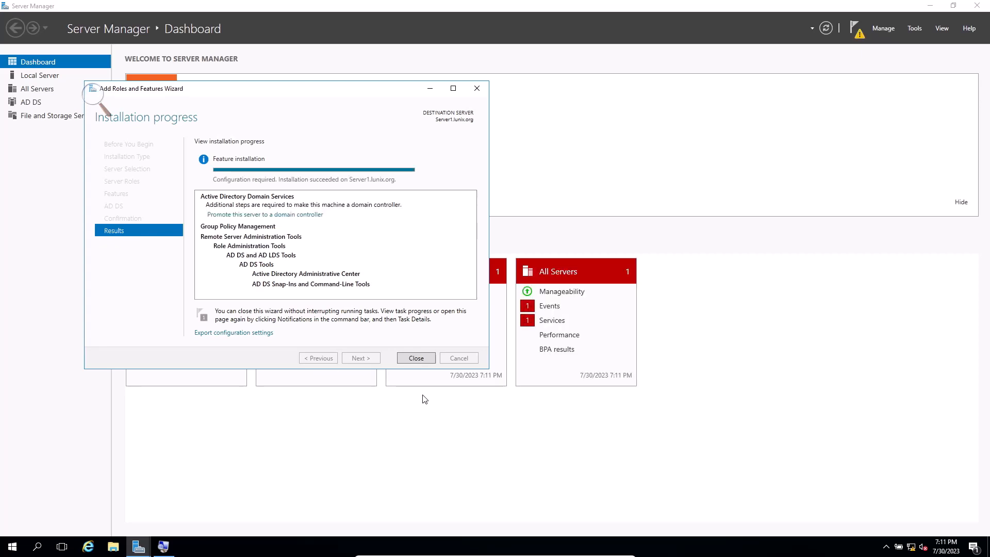
pyautogui.click(424, 357)
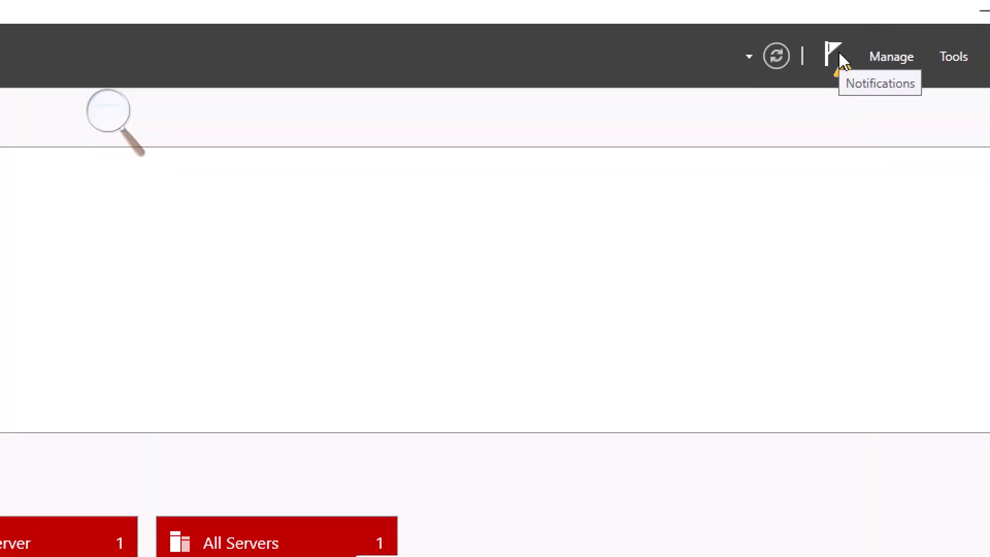
# - Start promoting the server to a domain controller in a new forest with the root domain name yourdomain.com
pyautogui.click(840, 54)
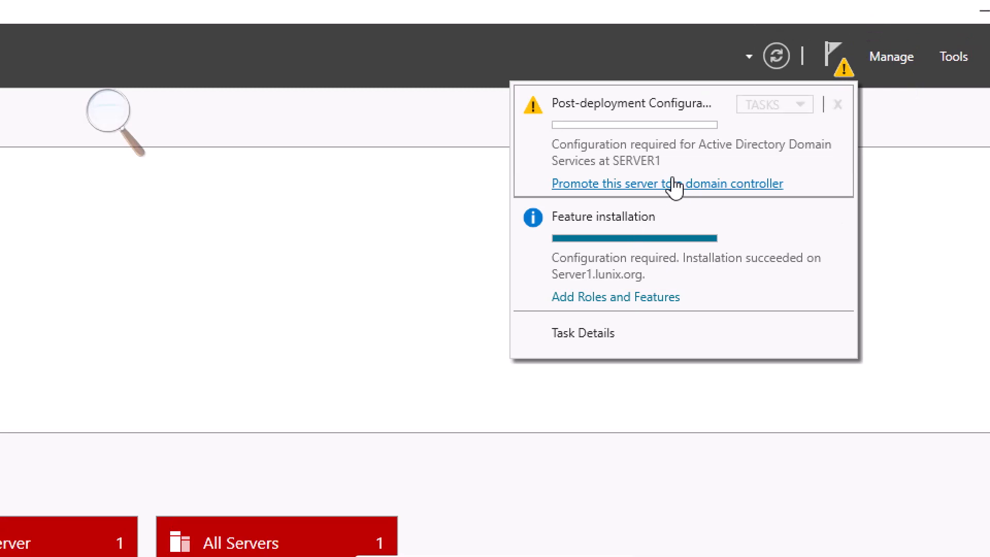
pyautogui.click(708, 184)
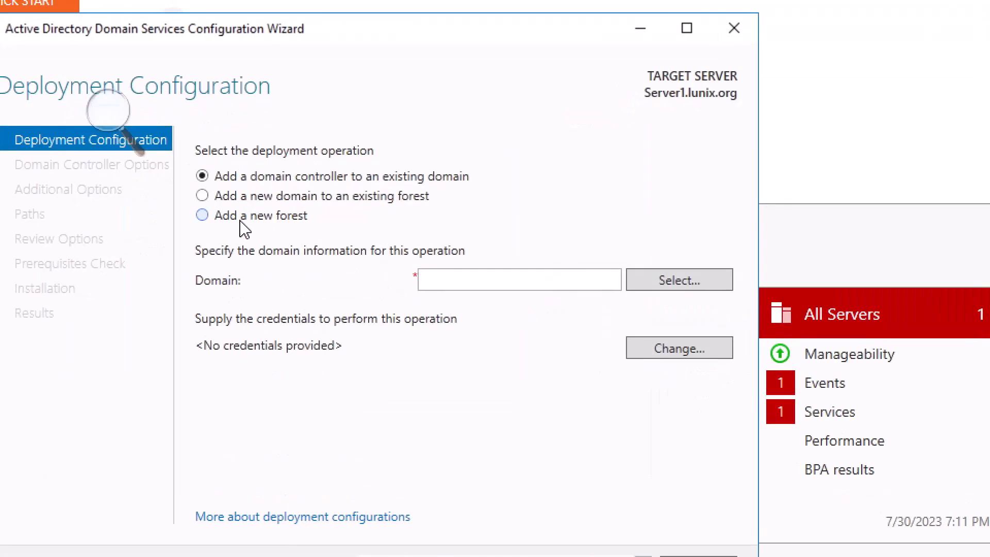
pyautogui.click(240, 222)
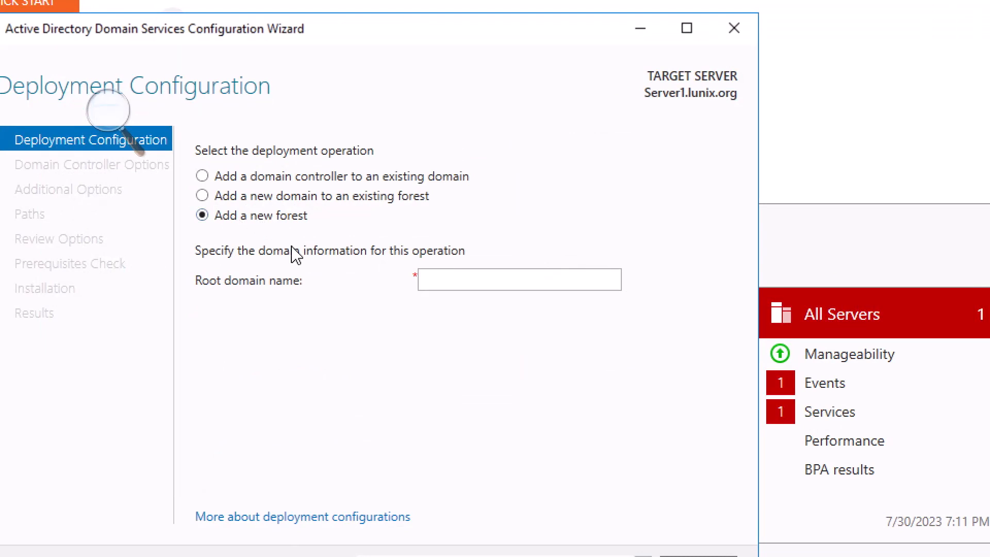
pyautogui.click(442, 277)
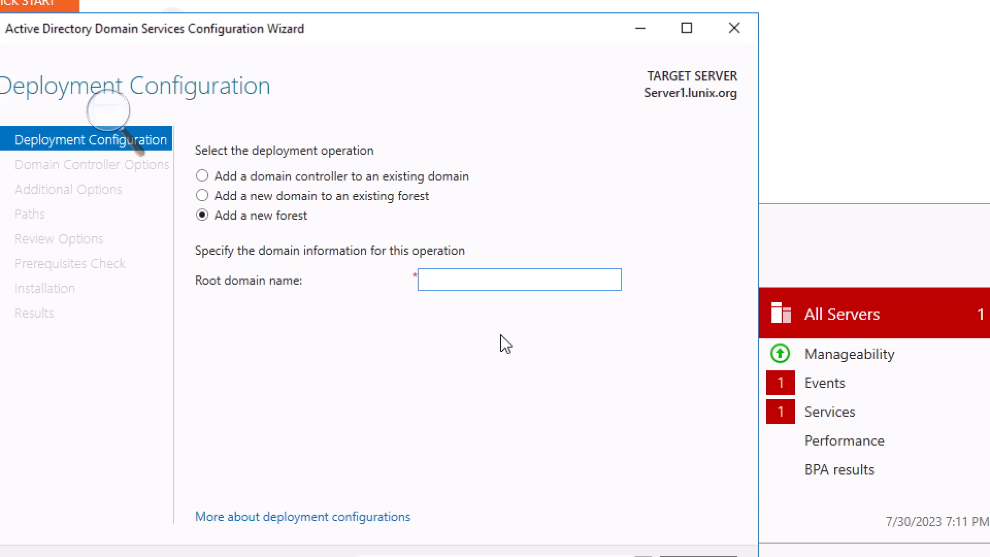
pyautogui.write('you')
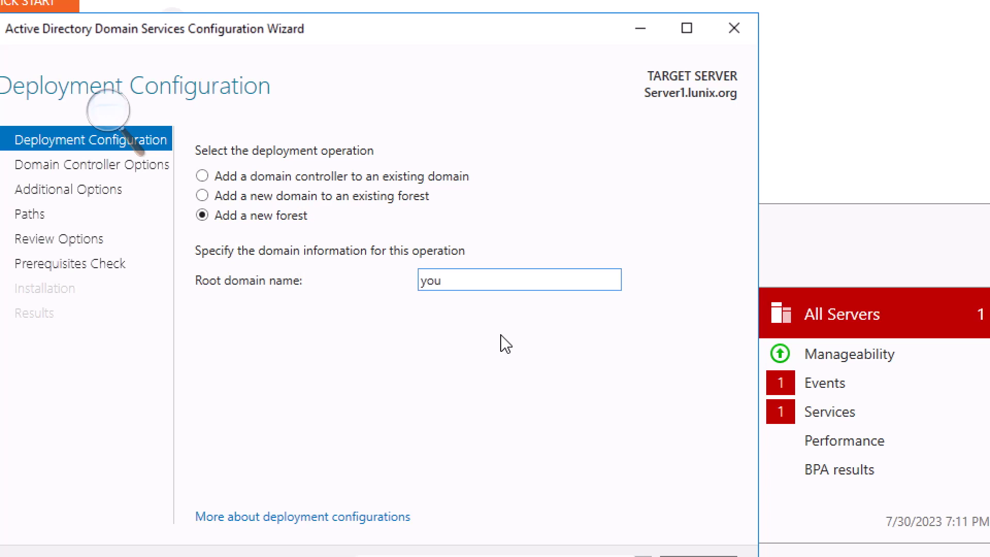
pyautogui.write('rdomain.com')
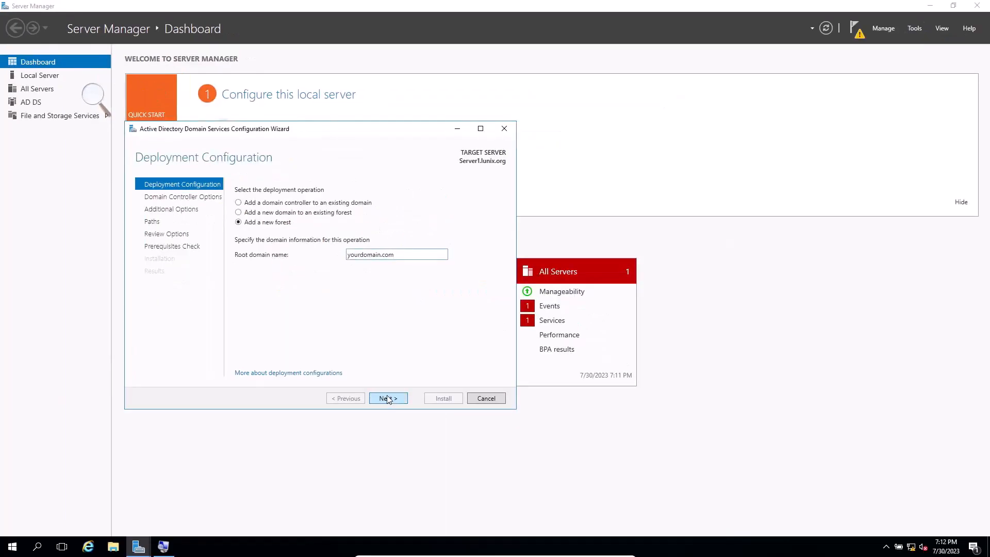
pyautogui.click(388, 399)
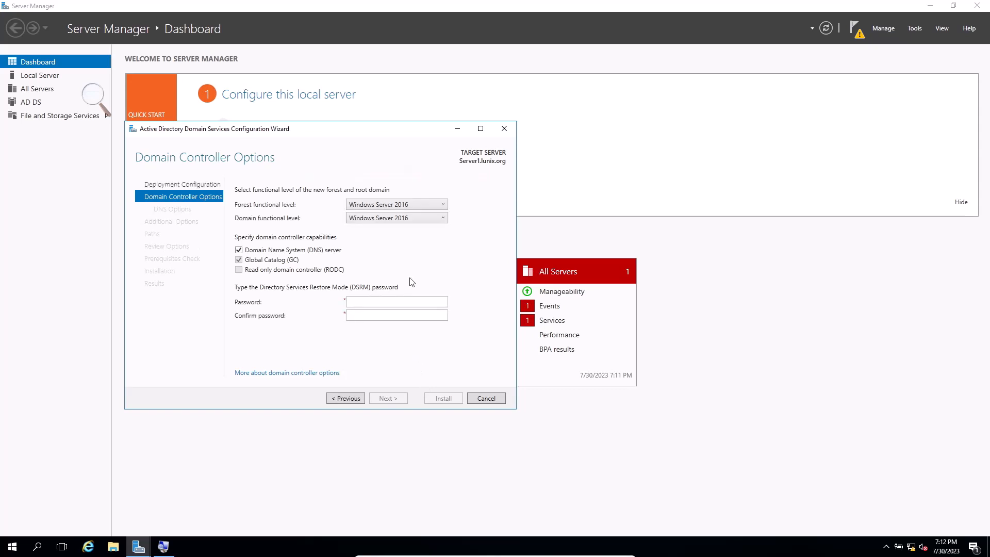
# - Set the forest functional level to Windows Server 2016
pyautogui.click(416, 207)
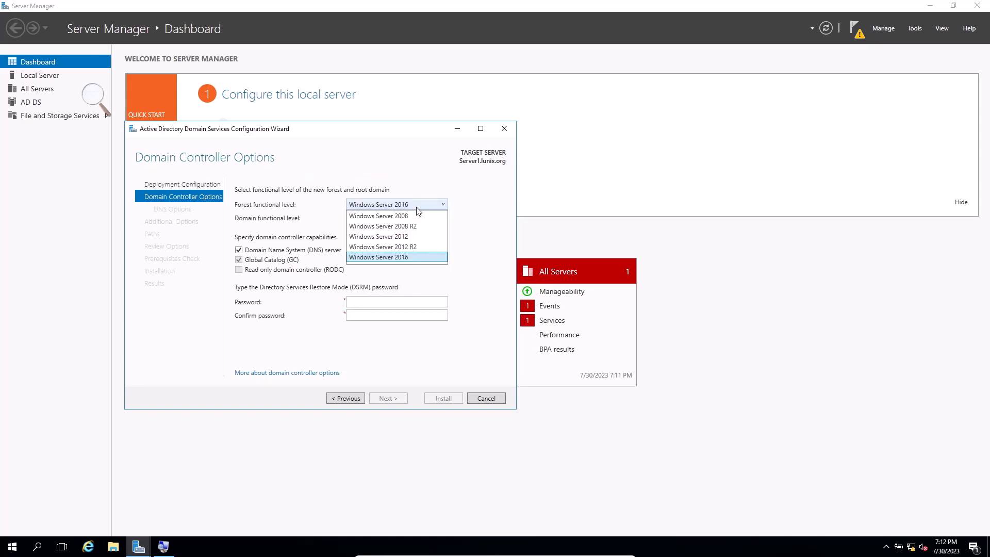
pyautogui.click(406, 261)
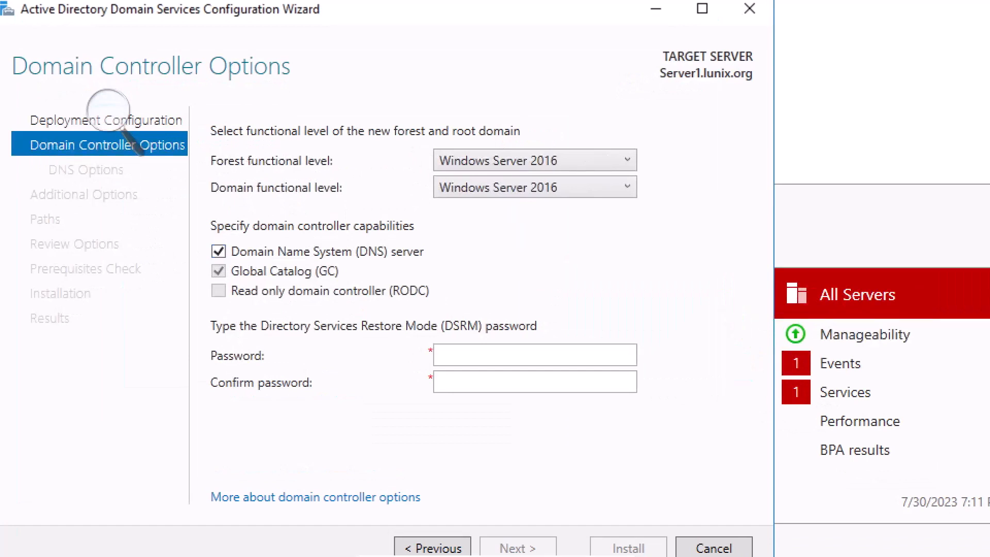
pyautogui.click(556, 166)
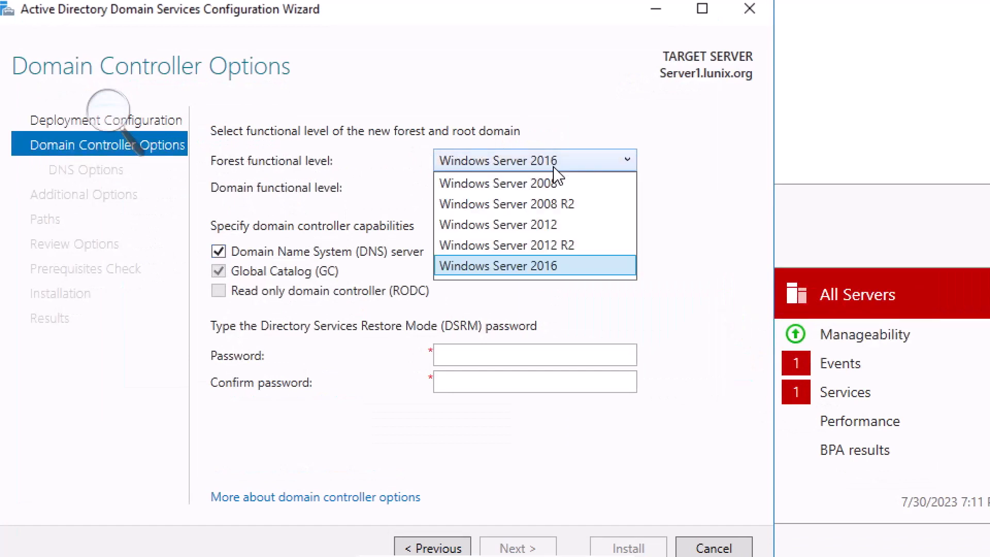
pyautogui.click(534, 262)
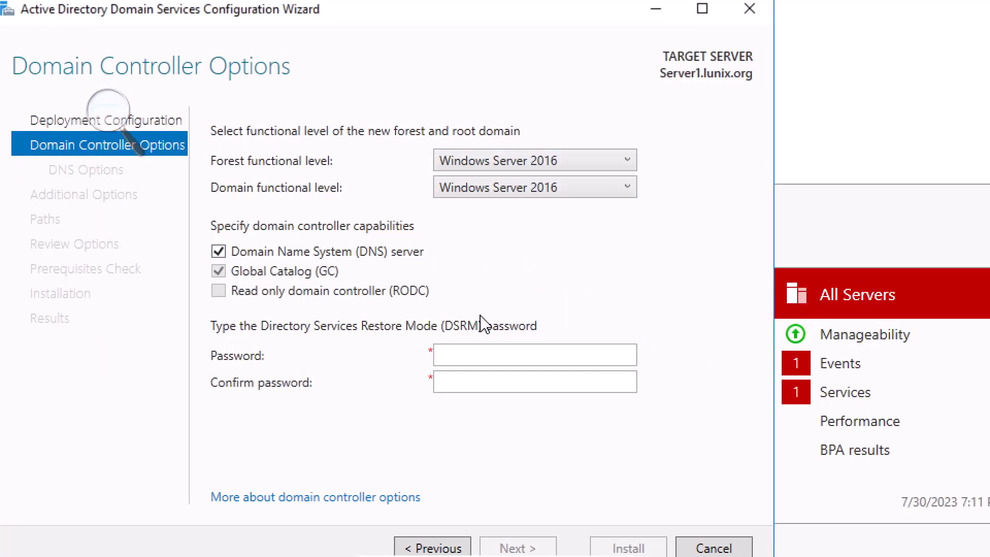
# - Enter and confirm the Directory Services Restore Mode password, minimize Magnifier, and continue to the DNS options
pyautogui.click(473, 364)
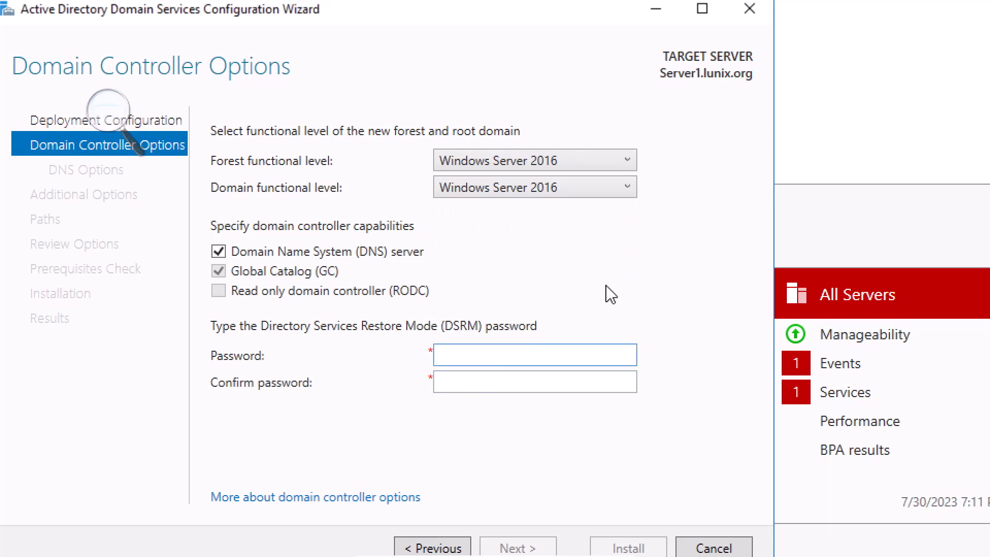
pyautogui.write('Pa$$w')
pyautogui.write('••••')
pyautogui.press('Tab')
pyautogui.write('•••••')
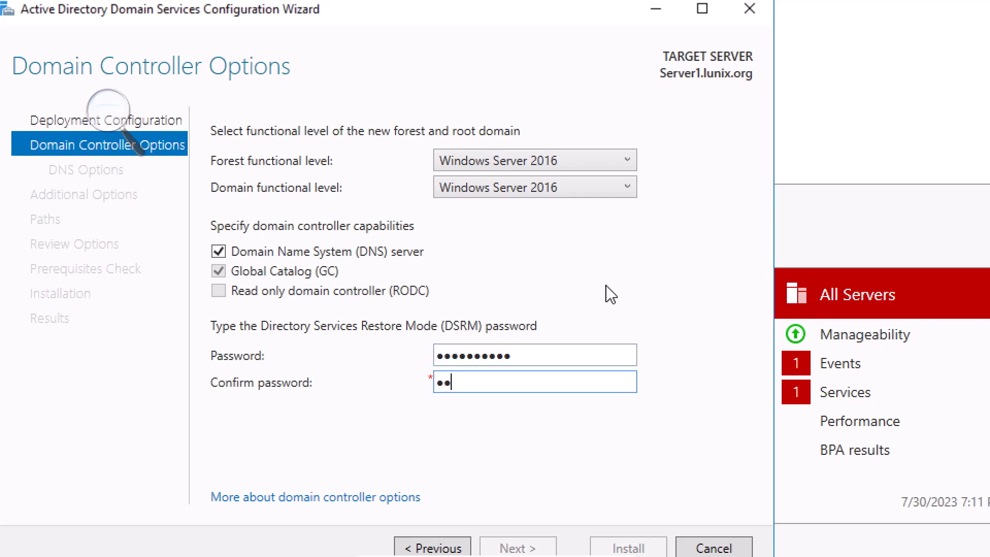
pyautogui.write('•••••')
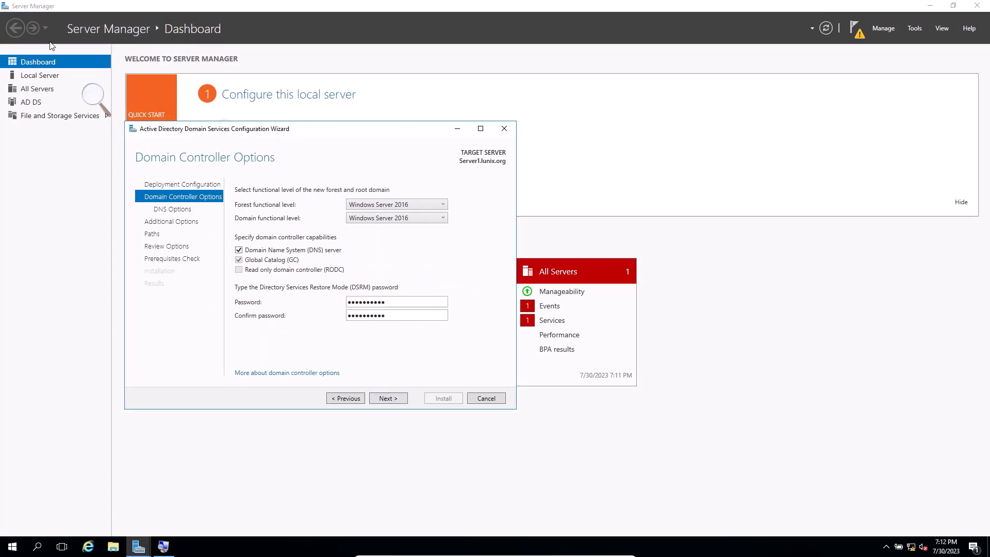
pyautogui.click(93, 95)
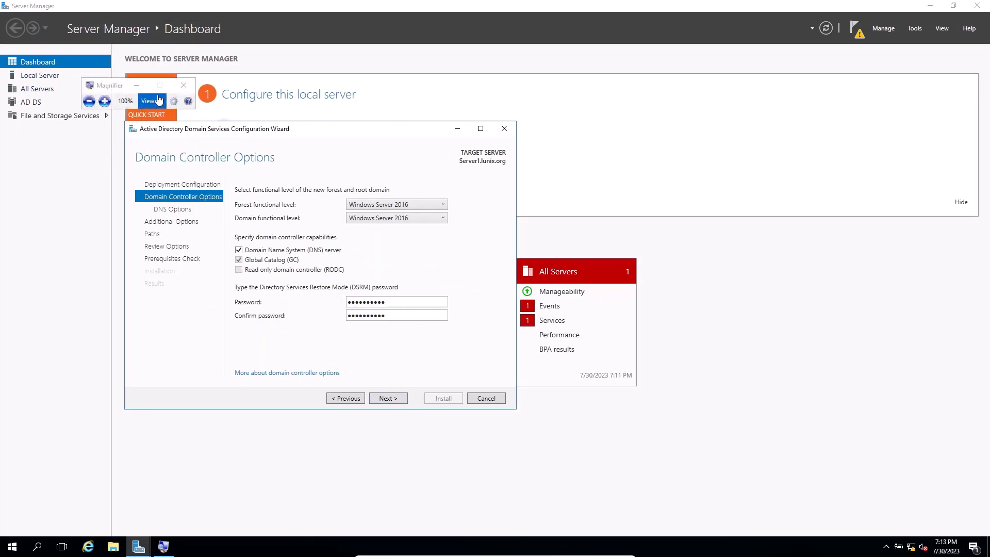
pyautogui.click(139, 85)
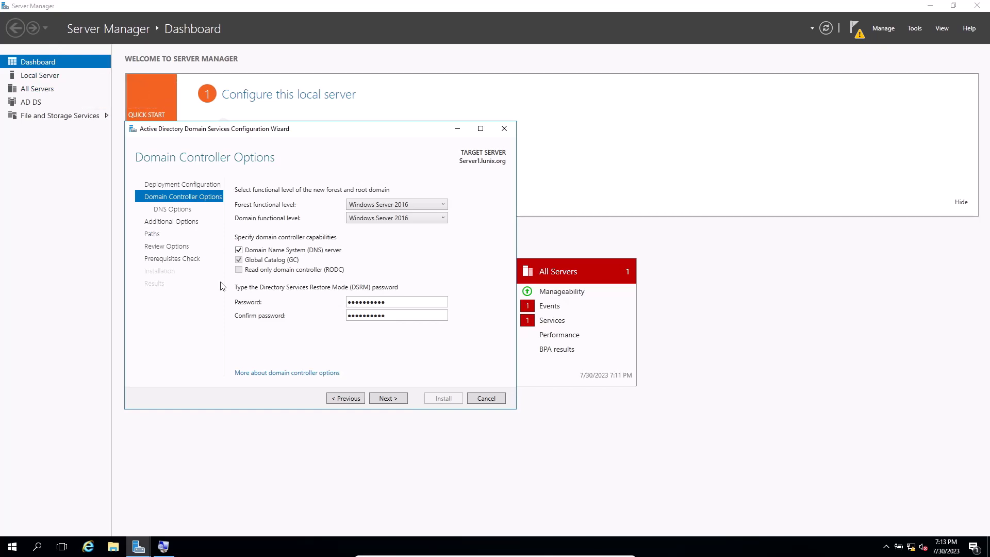
pyautogui.click(388, 399)
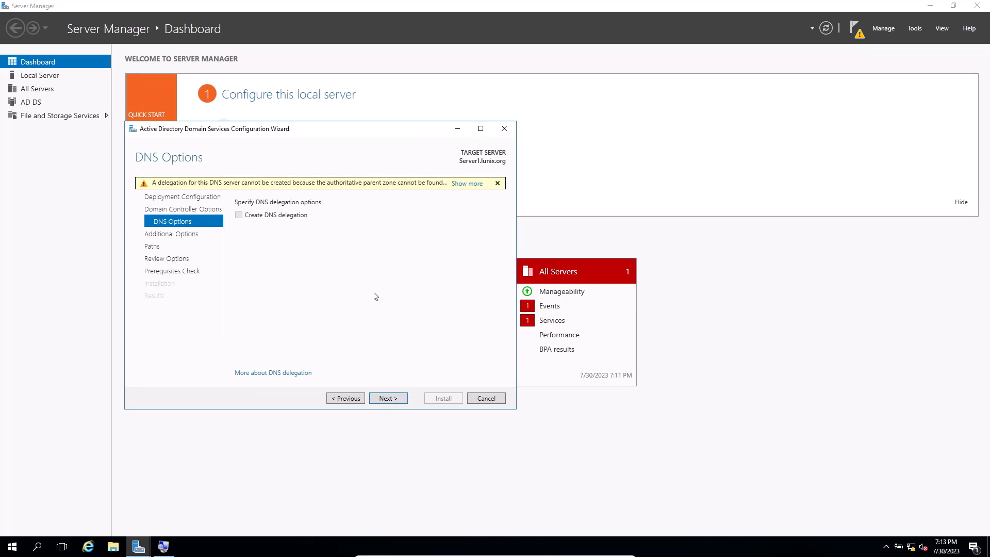
# - Accept the default DNS options, the NetBIOS domain name YOURDOMAIN and the default AD DS folder paths, continuing to the options review
pyautogui.click(388, 399)
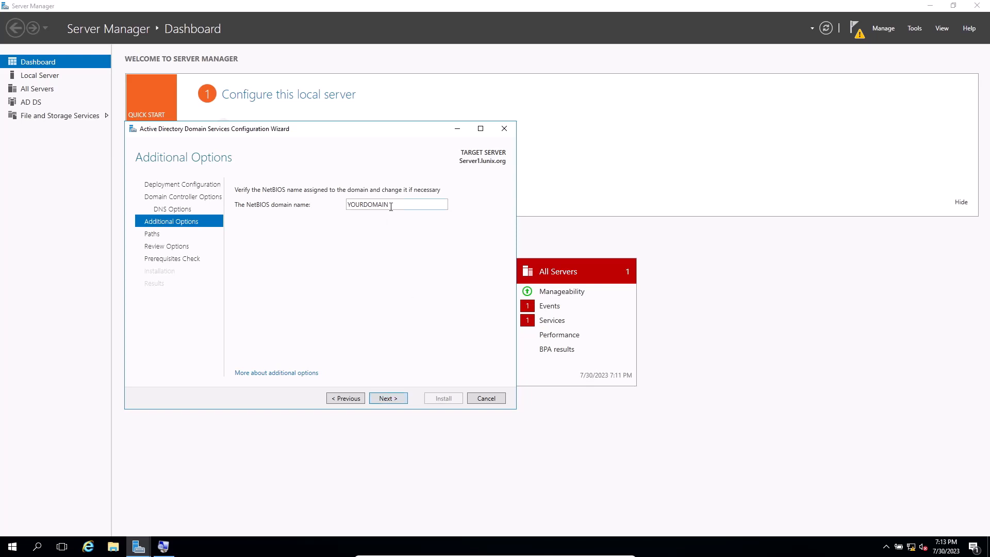
pyautogui.moveTo(390, 206); pyautogui.dragTo(336, 205)
pyautogui.click(394, 400)
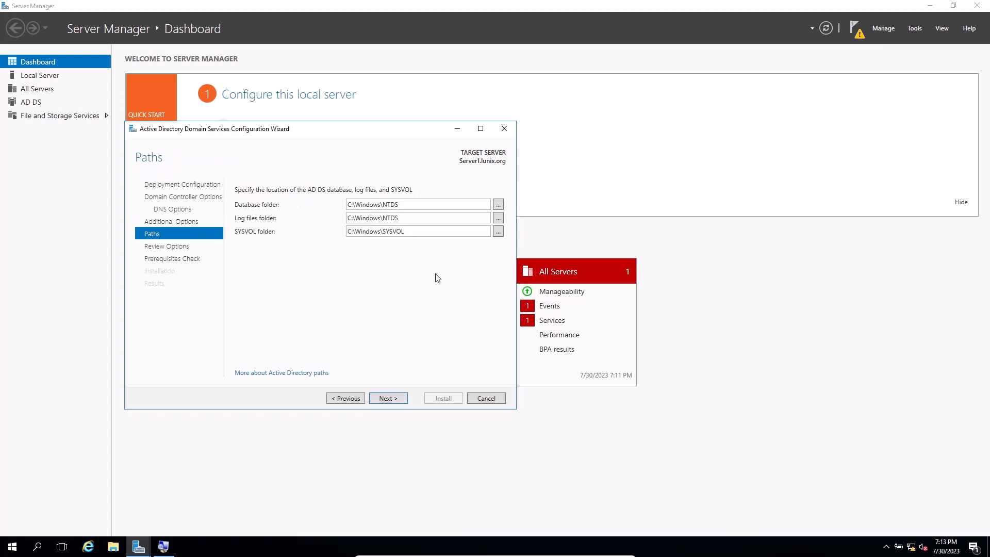
pyautogui.click(401, 399)
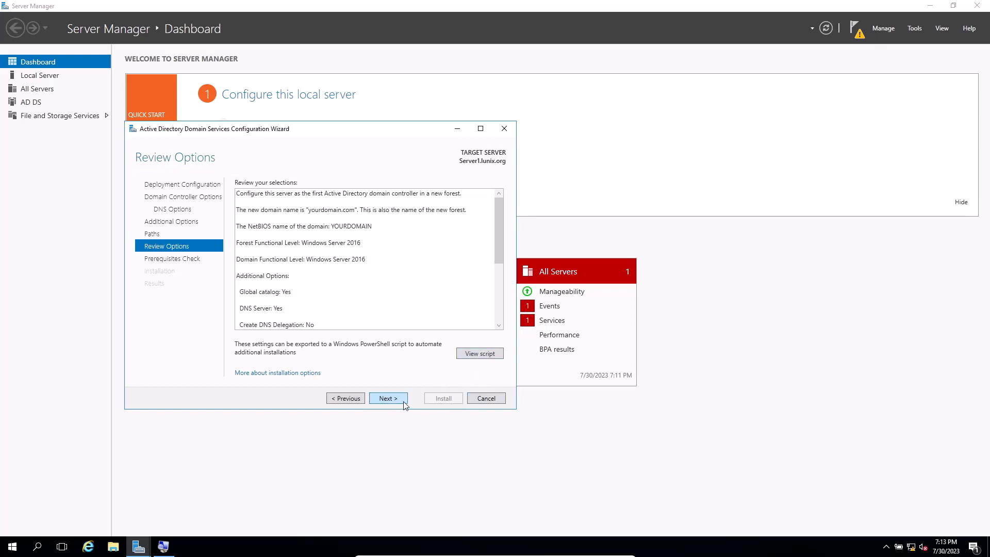
# - Review the selected options, run the domain controller installation after the prerequisites check, and dismiss the restart notice
pyautogui.moveTo(496, 252); pyautogui.dragTo(493, 306)
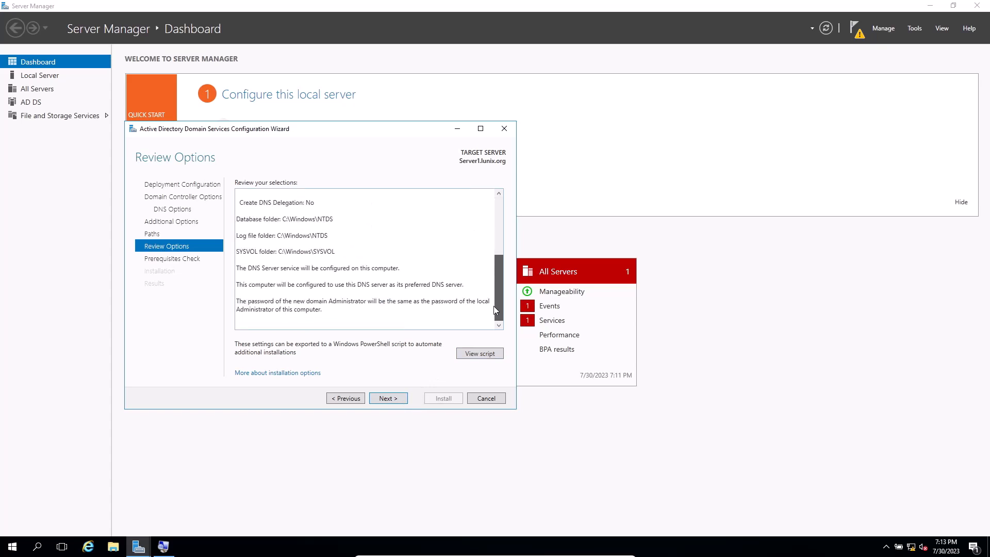
pyautogui.click(396, 399)
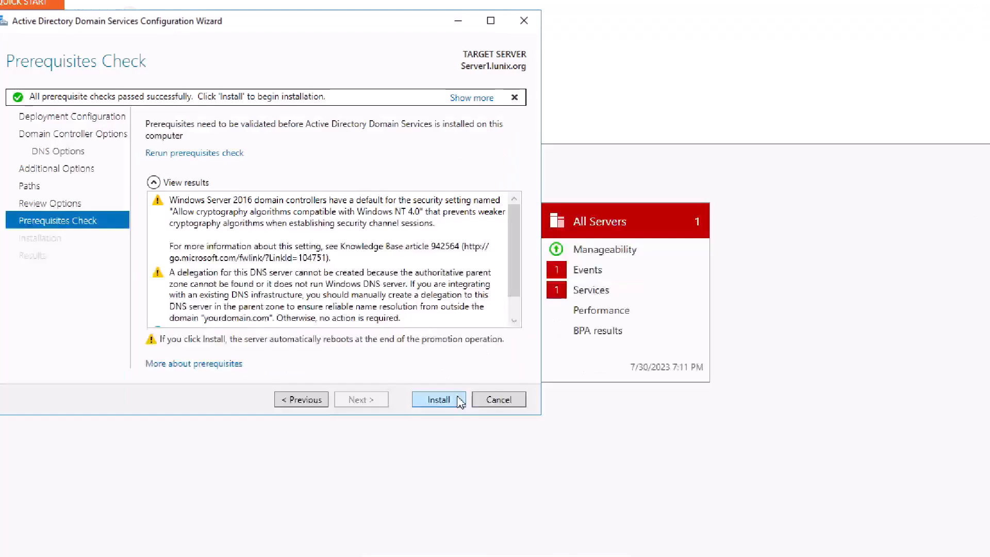
pyautogui.click(452, 403)
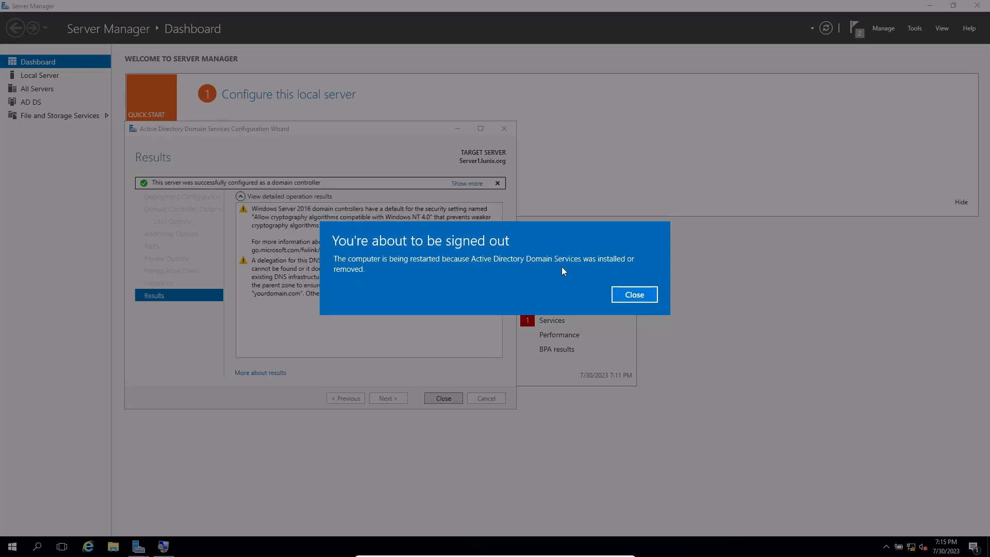
pyautogui.click(631, 295)
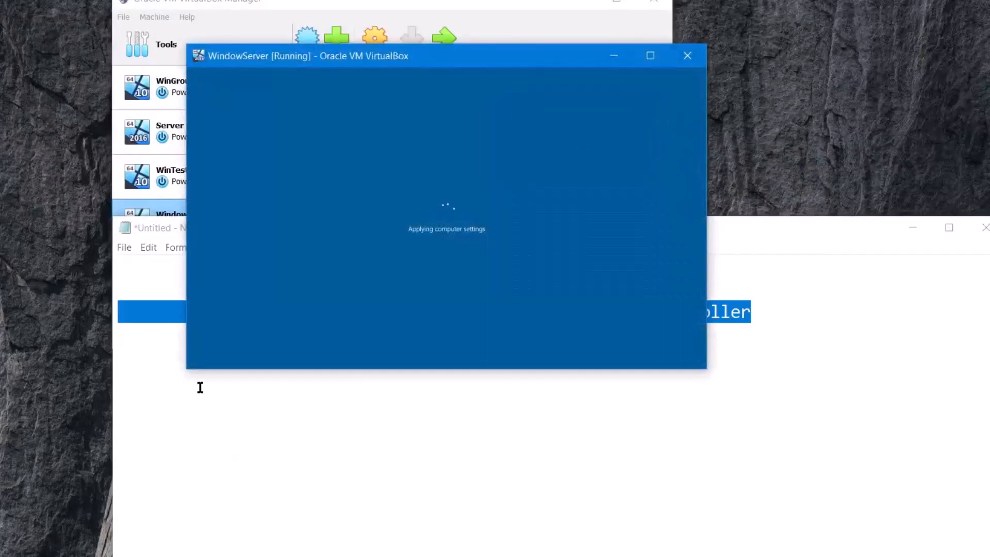
pyautogui.click(202, 388)
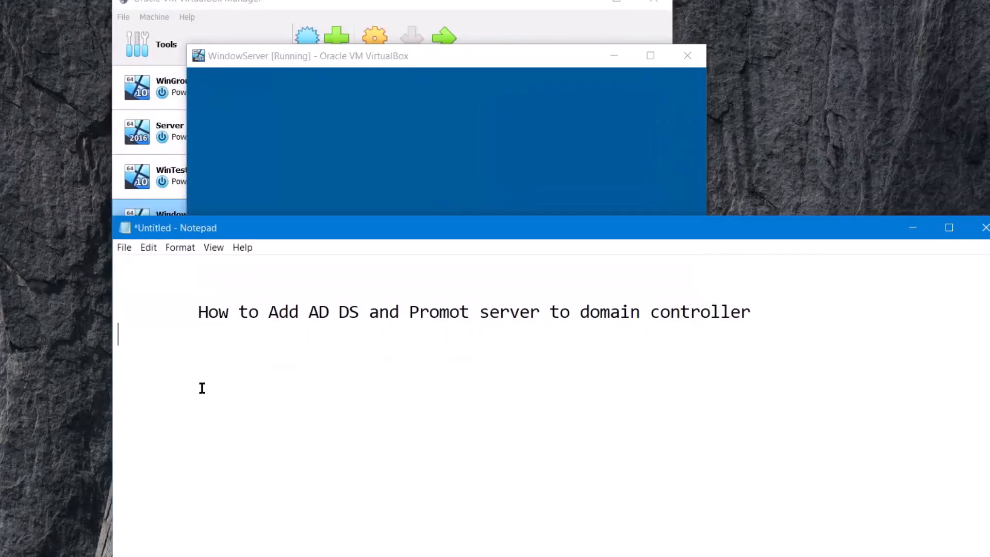
pyautogui.hotkey('alt', 'Tab')
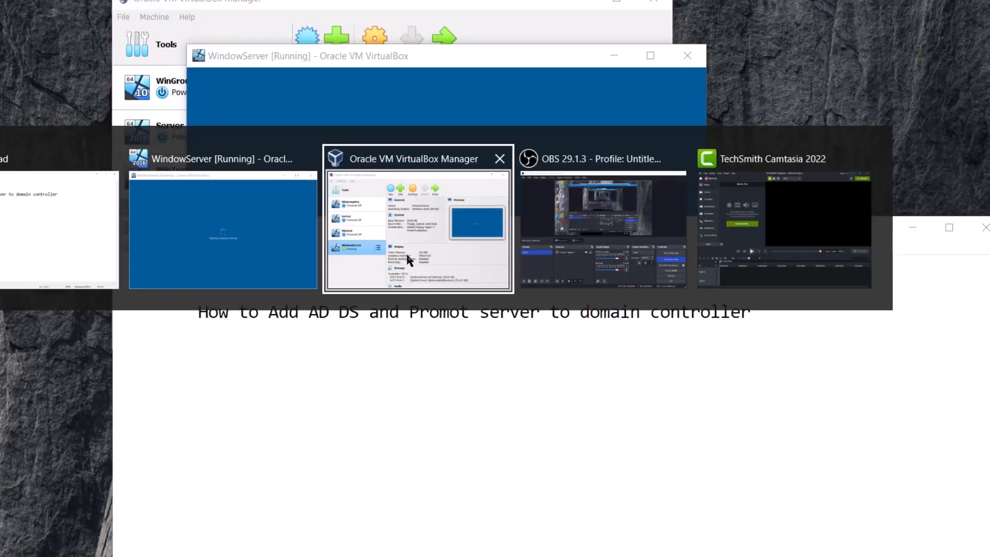
pyautogui.press('Tab')
pyautogui.press('Tab')
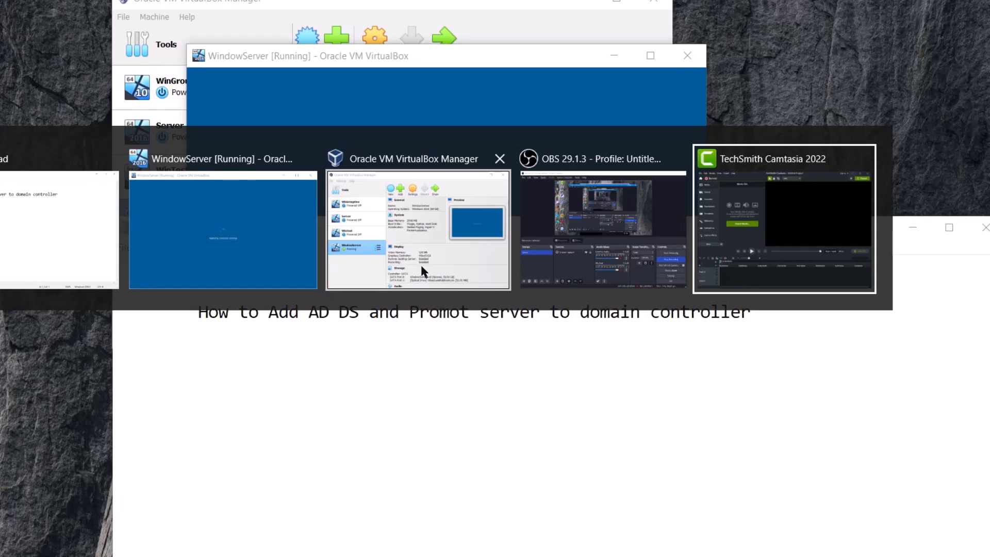
pyautogui.press('Tab')
pyautogui.press('Tab')
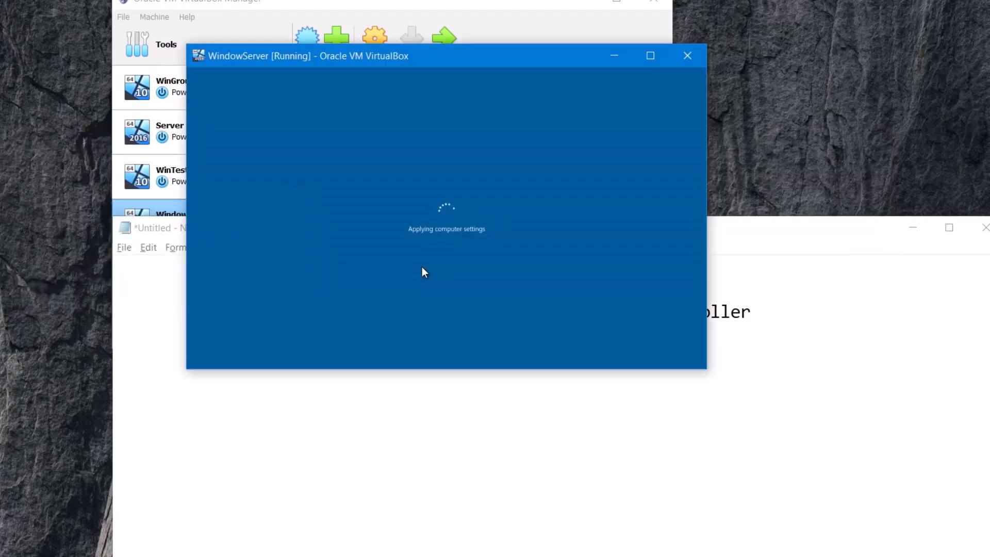
# - Switch to Notepad and insert the word "a" before "domain controller" in the title line
pyautogui.click(528, 413)
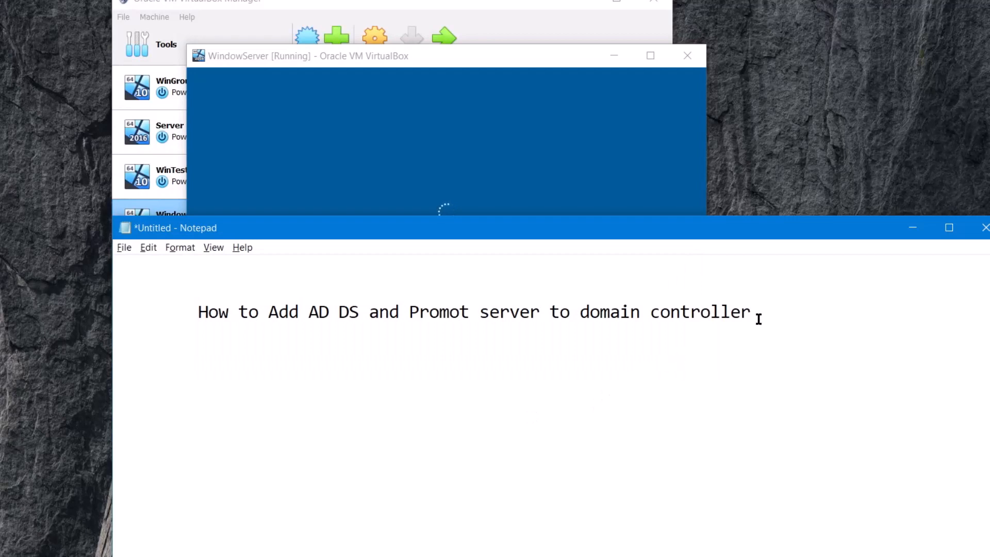
pyautogui.moveTo(753, 311); pyautogui.dragTo(199, 309)
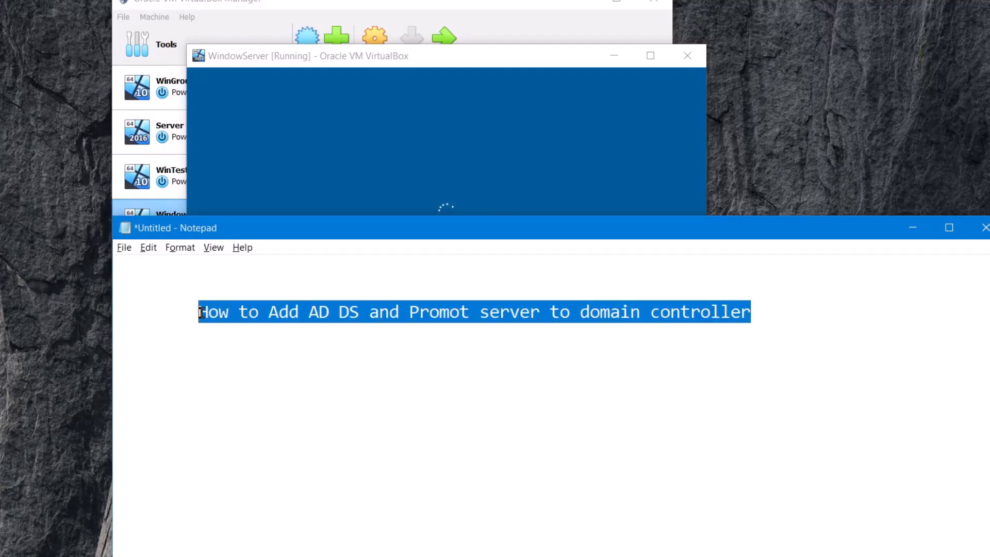
pyautogui.click(371, 316)
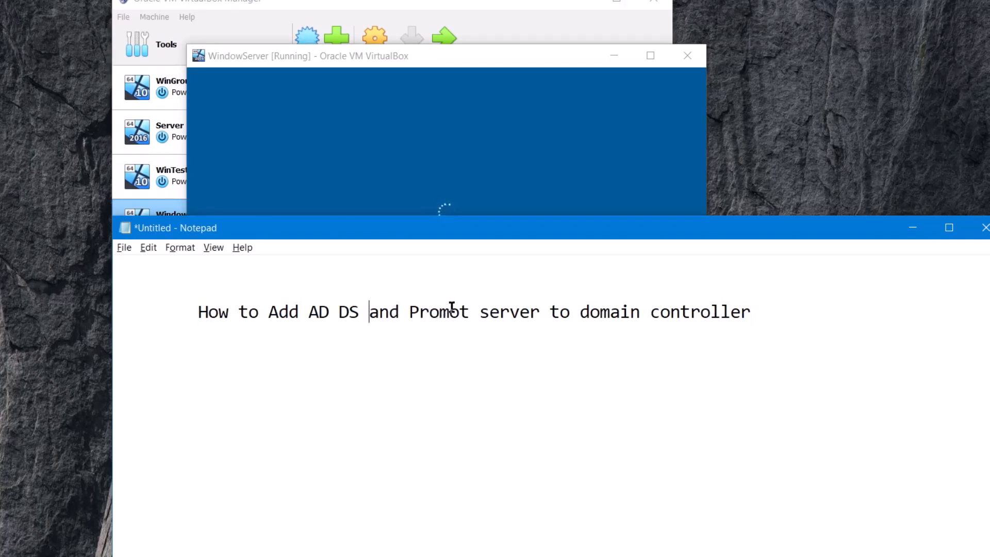
pyautogui.click(576, 313)
pyautogui.write('a')
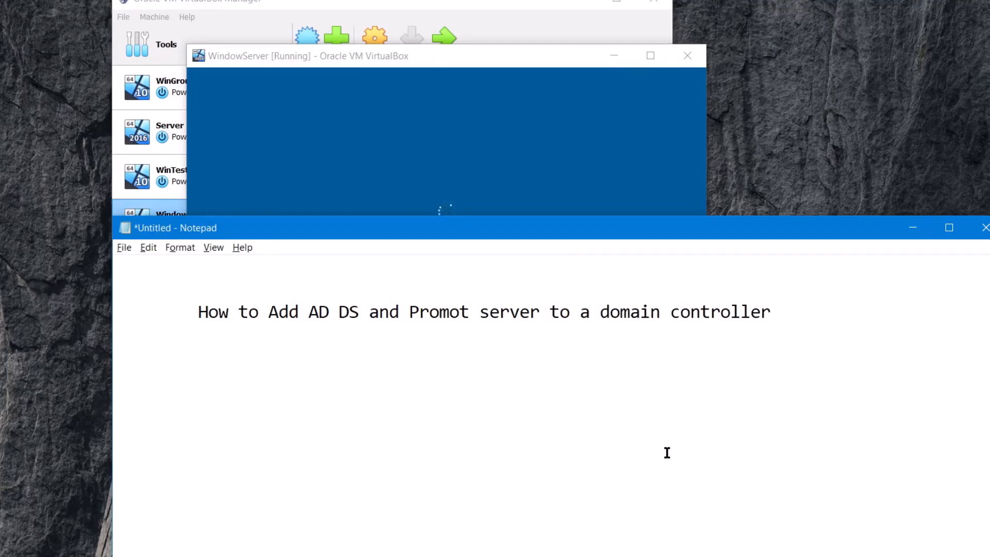
pyautogui.moveTo(770, 313); pyautogui.dragTo(316, 313)
pyautogui.click(259, 315)
# - Switch to the WindowServer virtual machine in full screen, unlock it, and sign in as YOURDOMAIN\Administrator with the account password
pyautogui.click(543, 58)
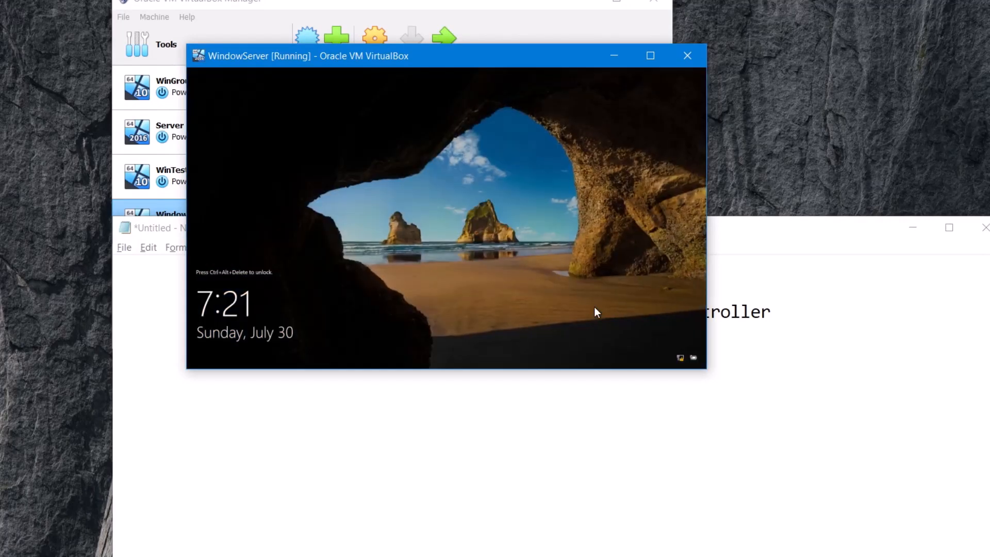
pyautogui.hotkey('ctrl', 'f')
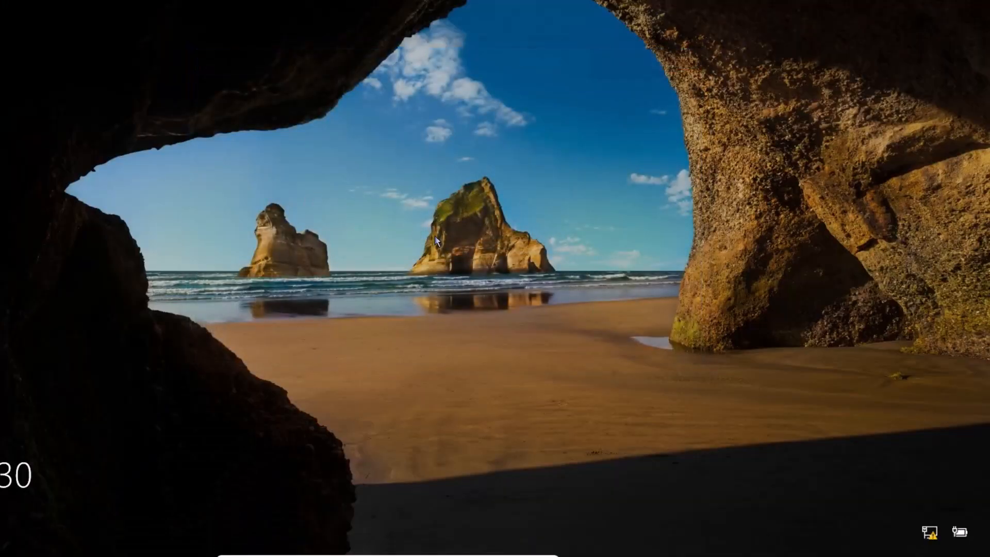
pyautogui.hotkey('ctrl', 'alt', 'Delete')
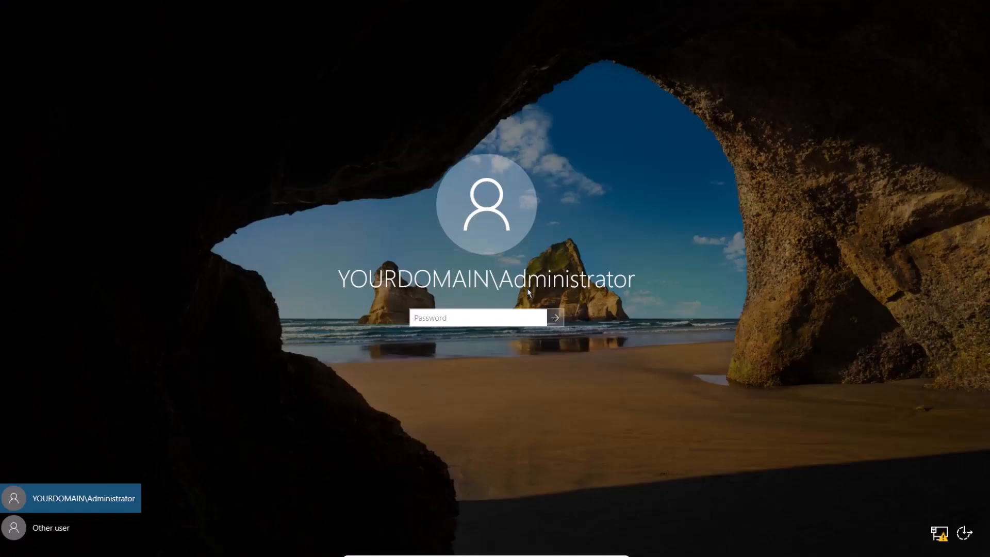
pyautogui.write('••••••••••')
pyautogui.press('Return')
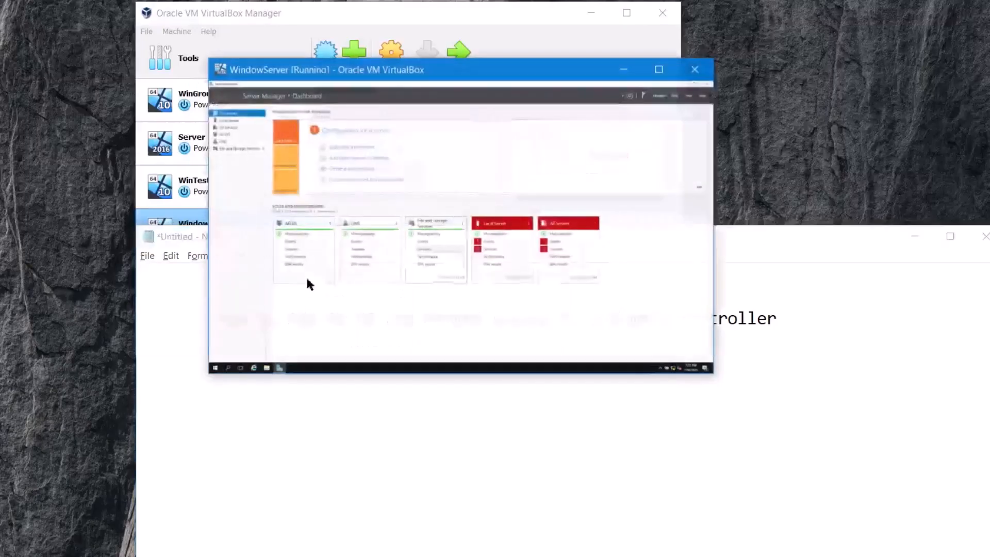
# - Switch to Notepad and add the line "Now AD DS Add successfully" below the title, leaving a blank line between them
pyautogui.click(364, 410)
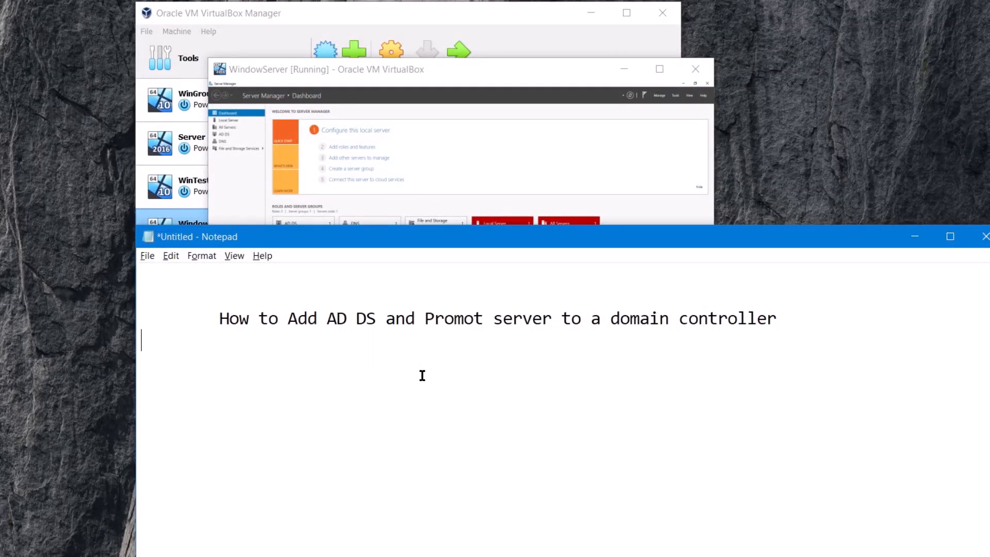
pyautogui.press('Tab')
pyautogui.press('Return')
pyautogui.press('Tab')
pyautogui.write('Now')
pyautogui.write('Add')
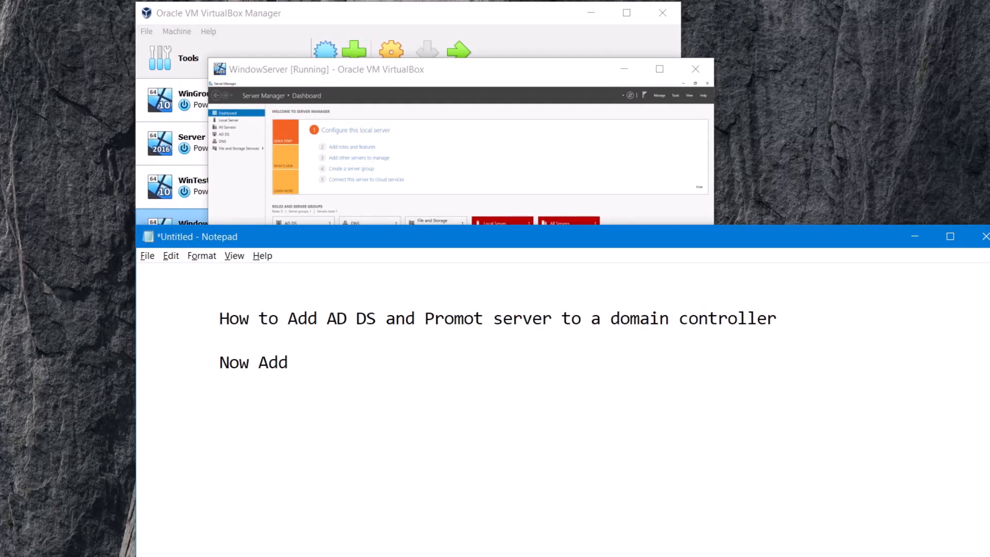
pyautogui.press('BackSpace')
pyautogui.press('BackSpace')
pyautogui.write('D DS')
pyautogui.write('Add us')
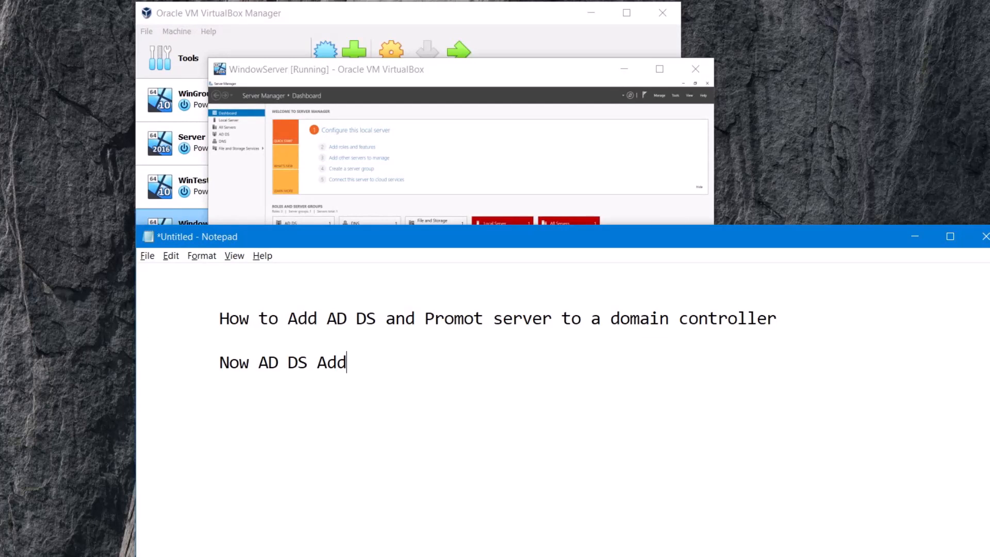
pyautogui.press('BackSpace')
pyautogui.press('BackSpace')
pyautogui.write('s')
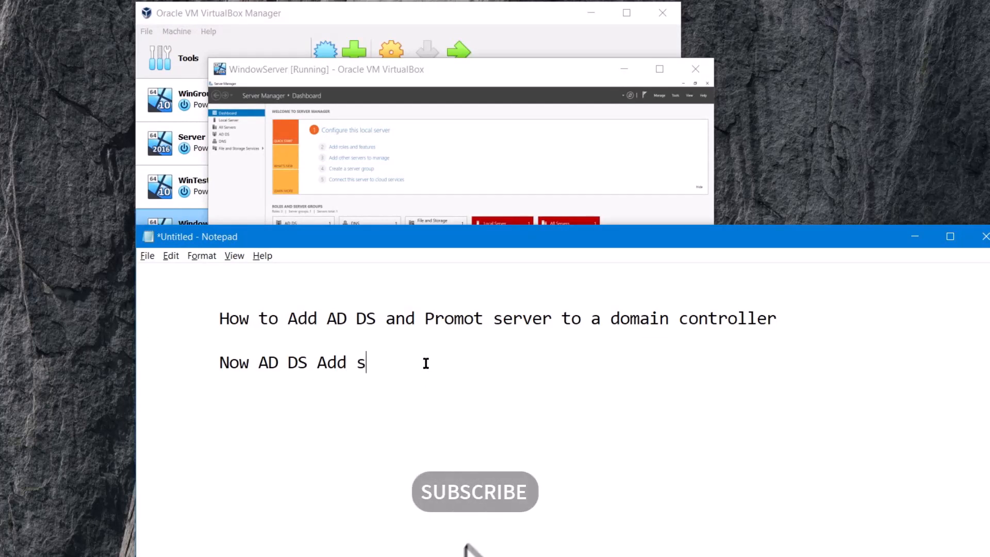
pyautogui.write('uccess')
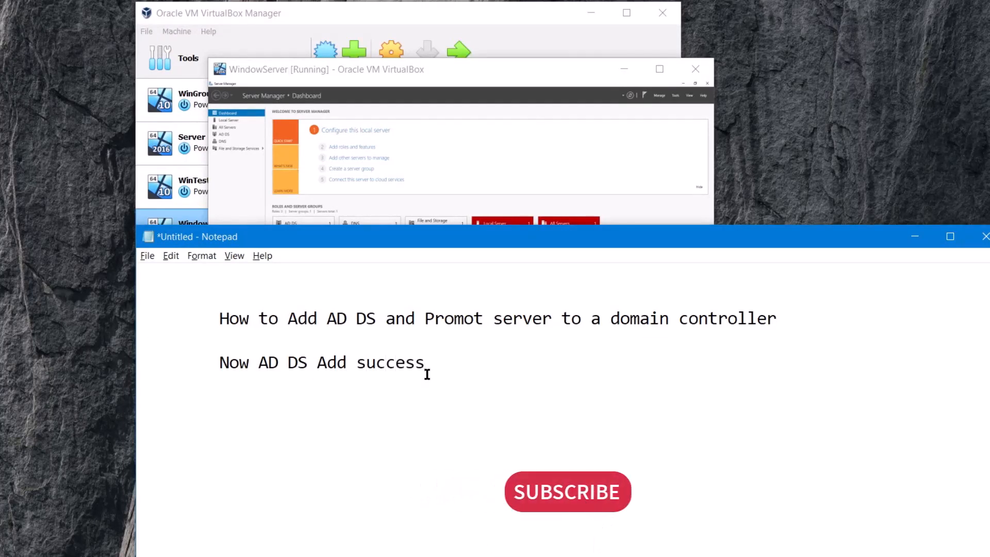
pyautogui.write('f')
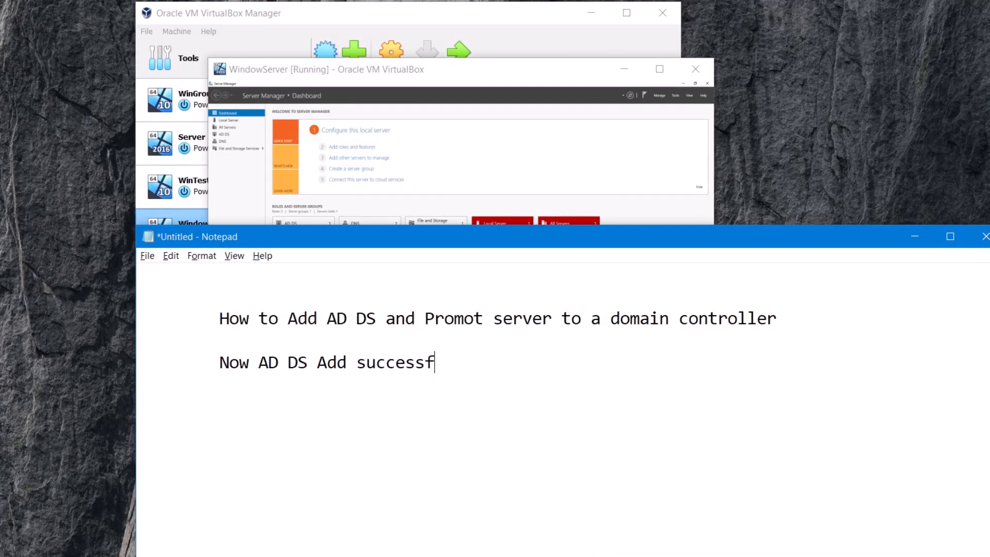
pyautogui.write('ully')
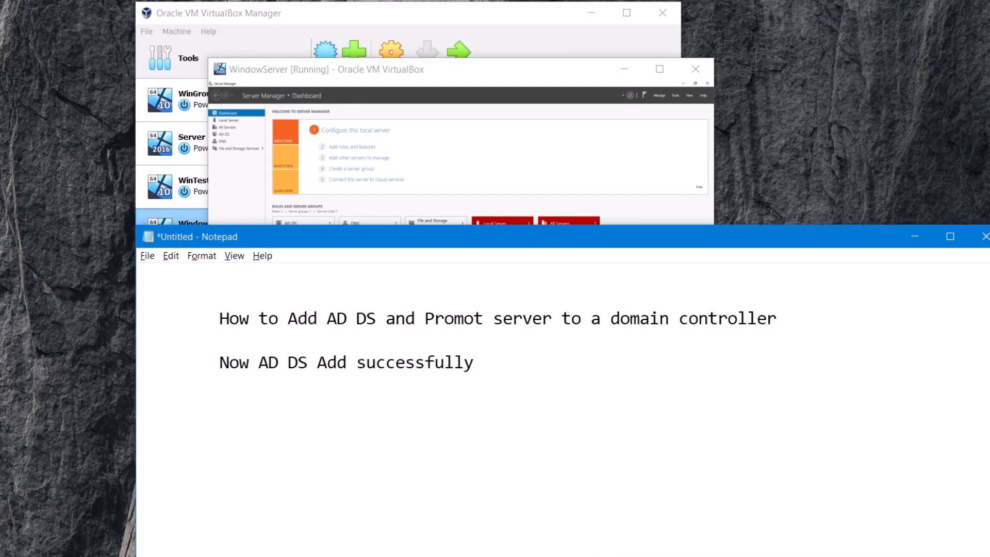